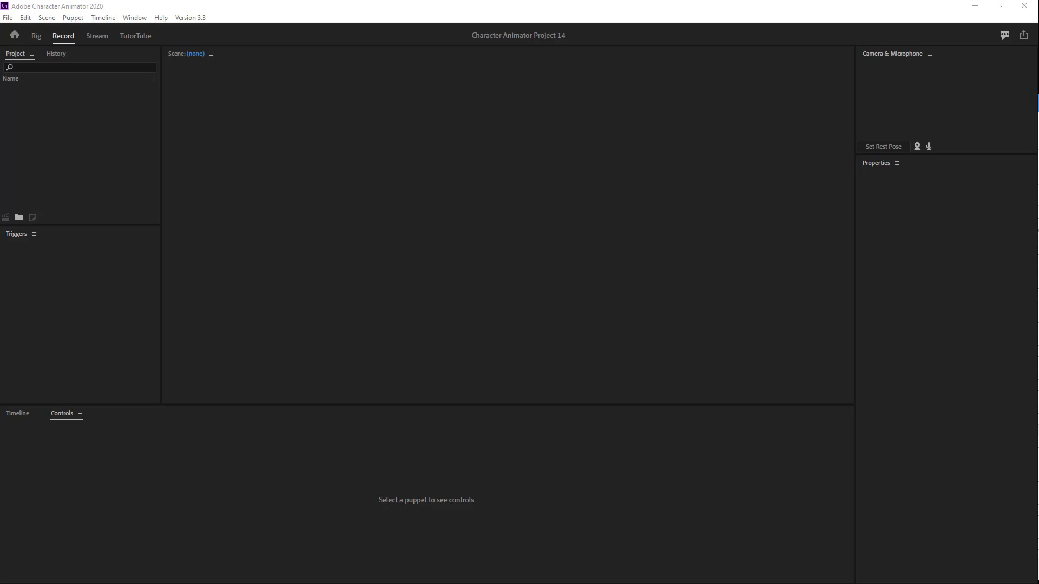
Import Bulb.ai as a puppet and bring up the Bulb puppet's options to edit its original artwork.
left_click(376, 201)
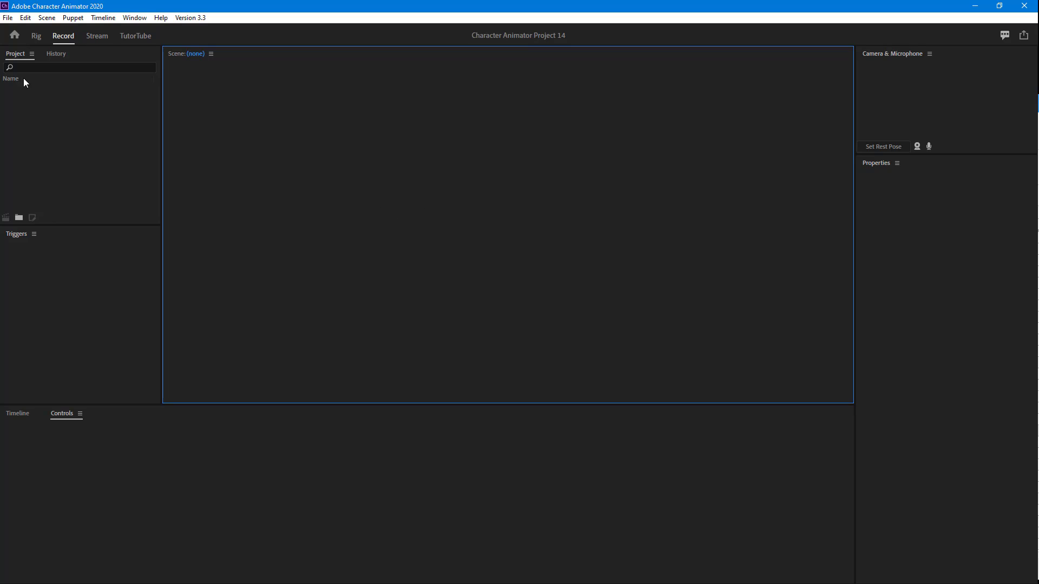
left_click(9, 20)
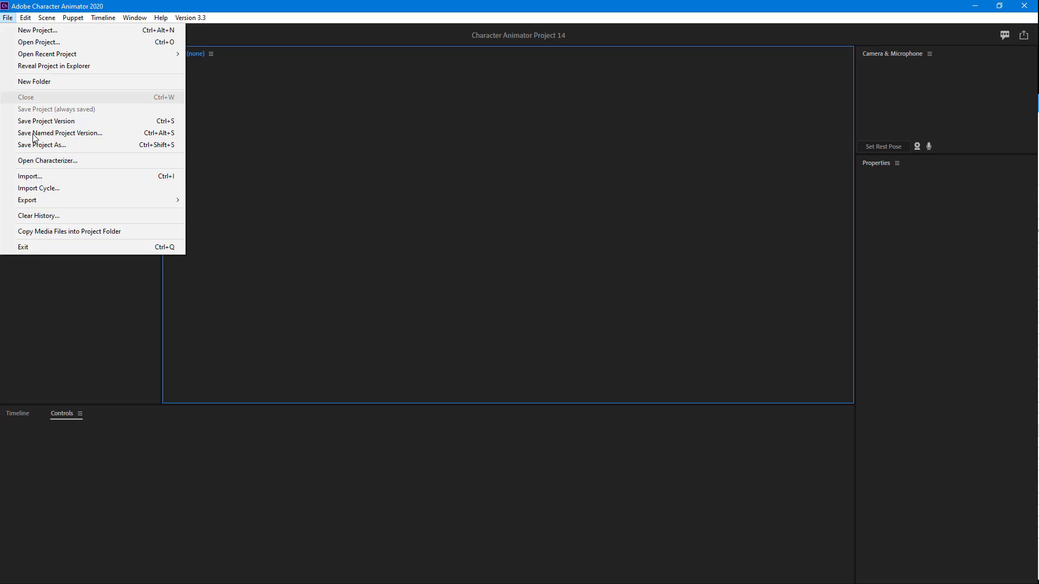
left_click(39, 177)
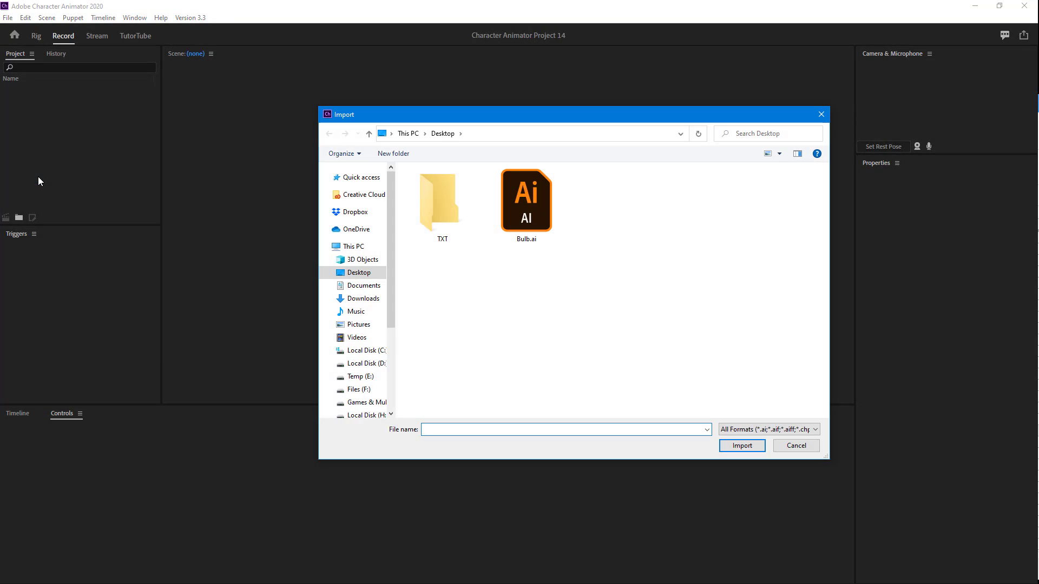
left_click(548, 239)
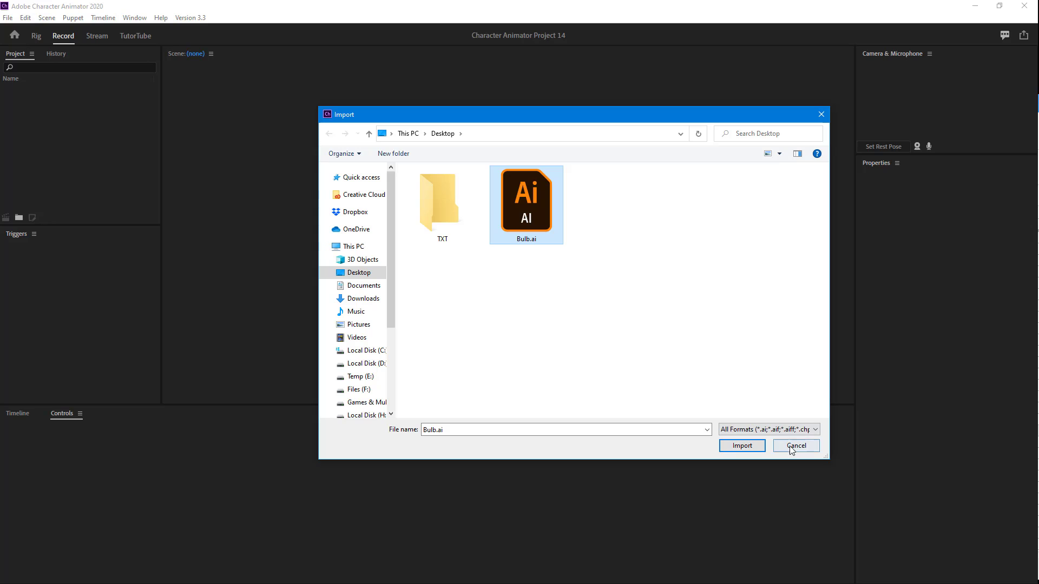
left_click(756, 447)
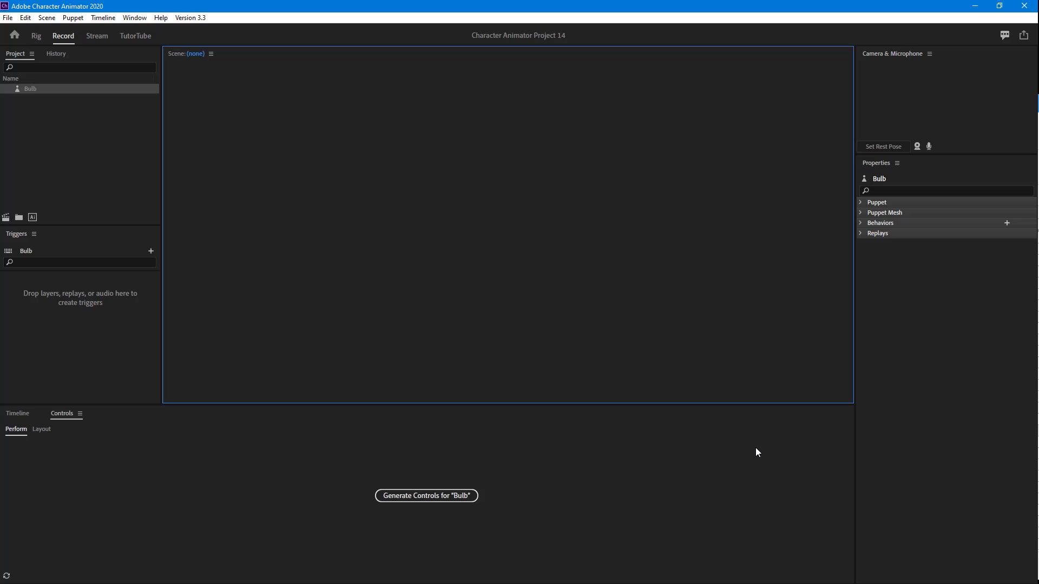
right_click(28, 89)
left_click(69, 132)
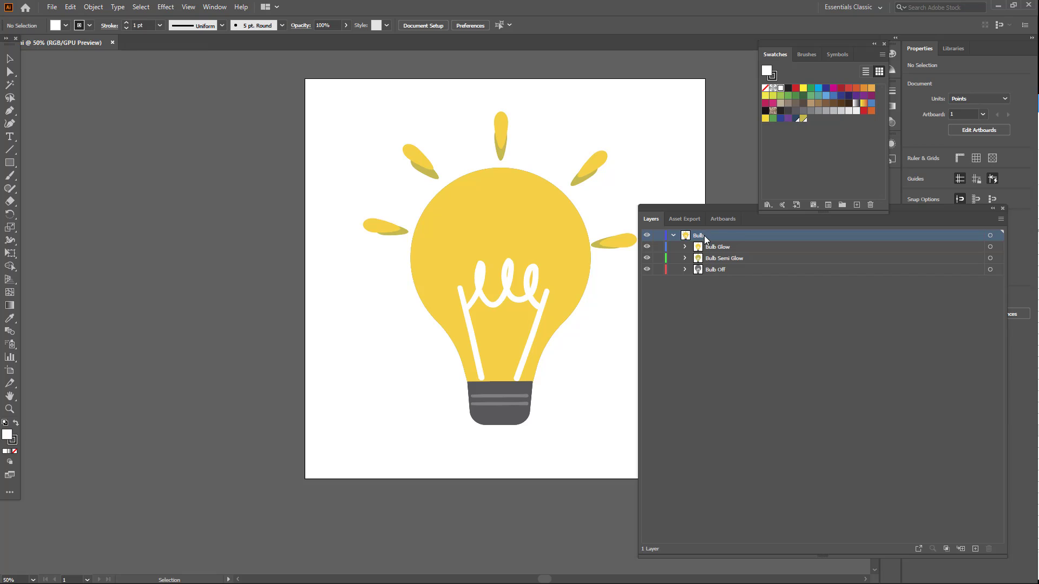
left_click(714, 248)
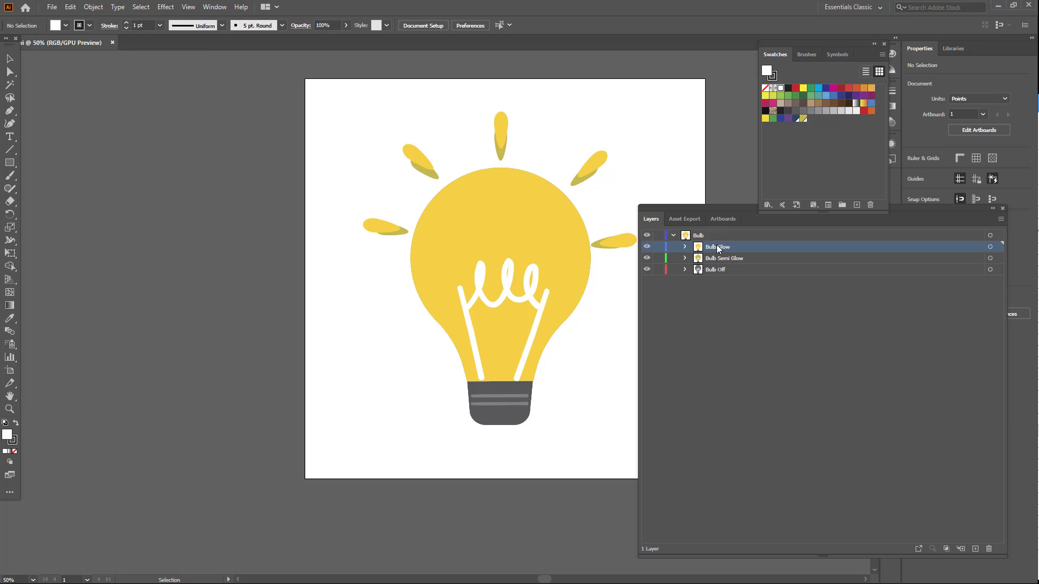
left_click(716, 259)
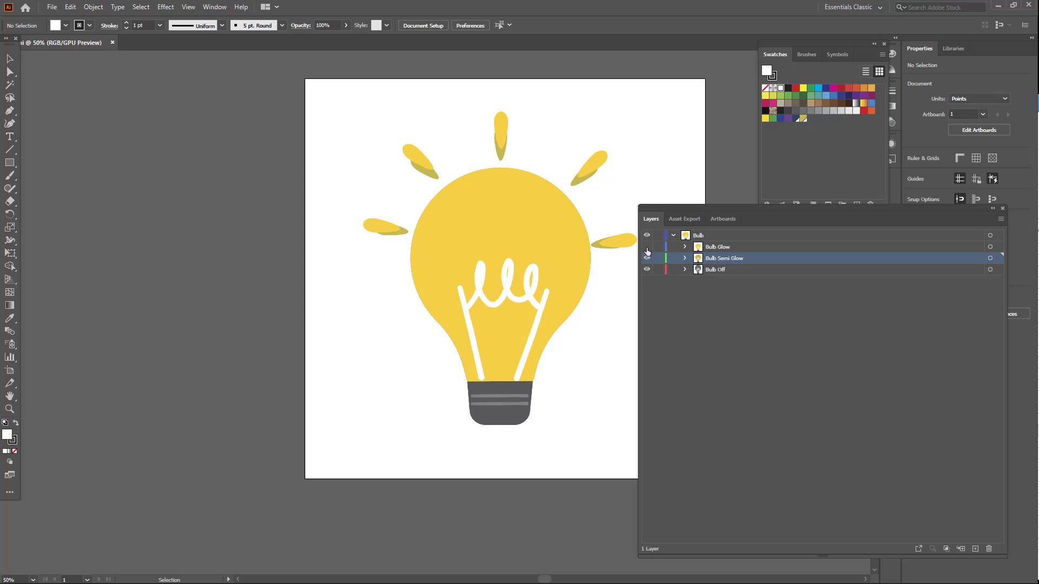
left_click(647, 248)
left_click(647, 257)
left_click(648, 257)
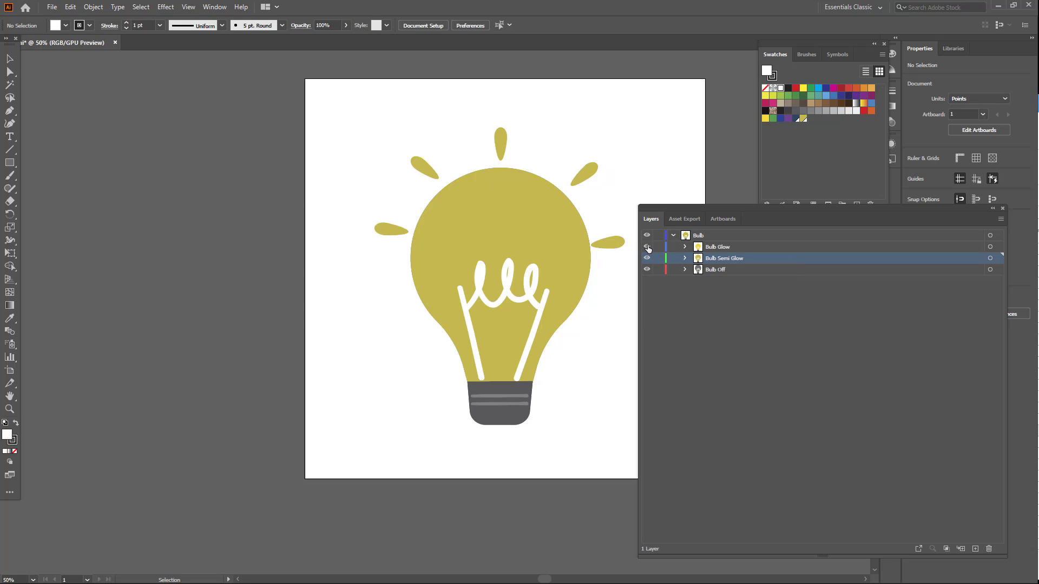
left_click(648, 247)
Return from Illustrator to Character Animator and create a new scene named Scene 1.
left_click(997, 5)
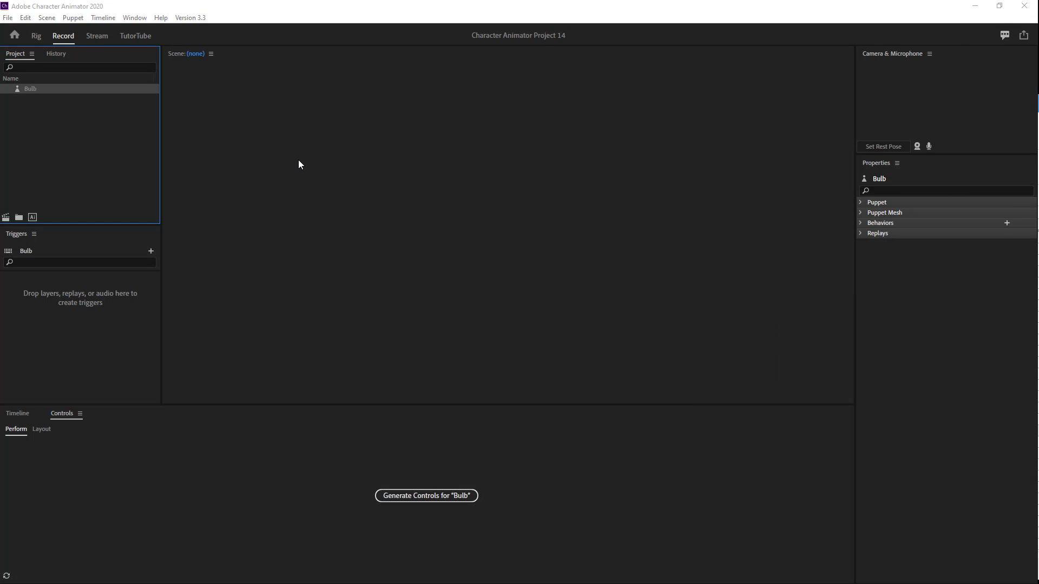
left_click(304, 156)
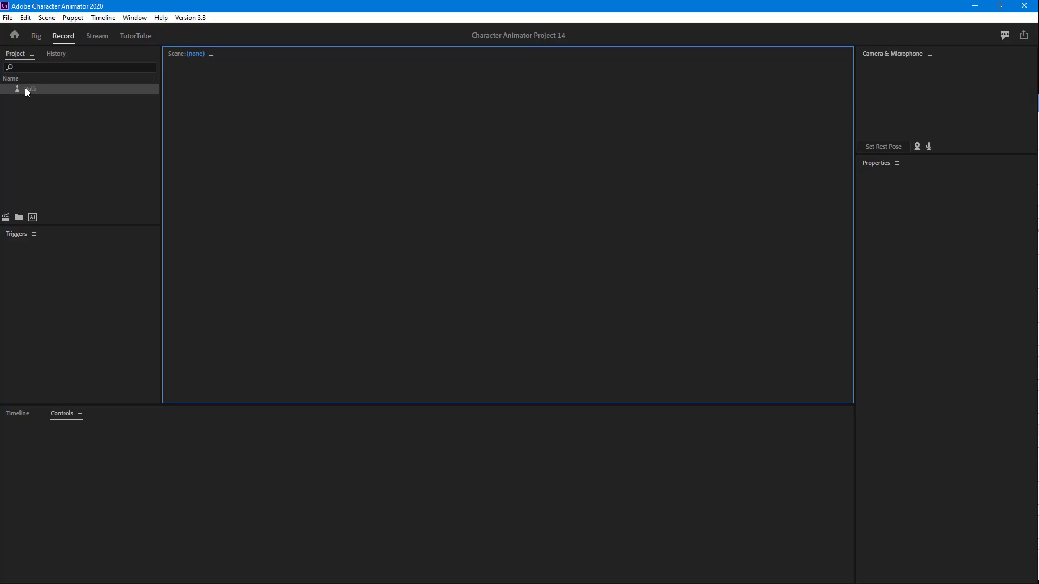
left_click(25, 17)
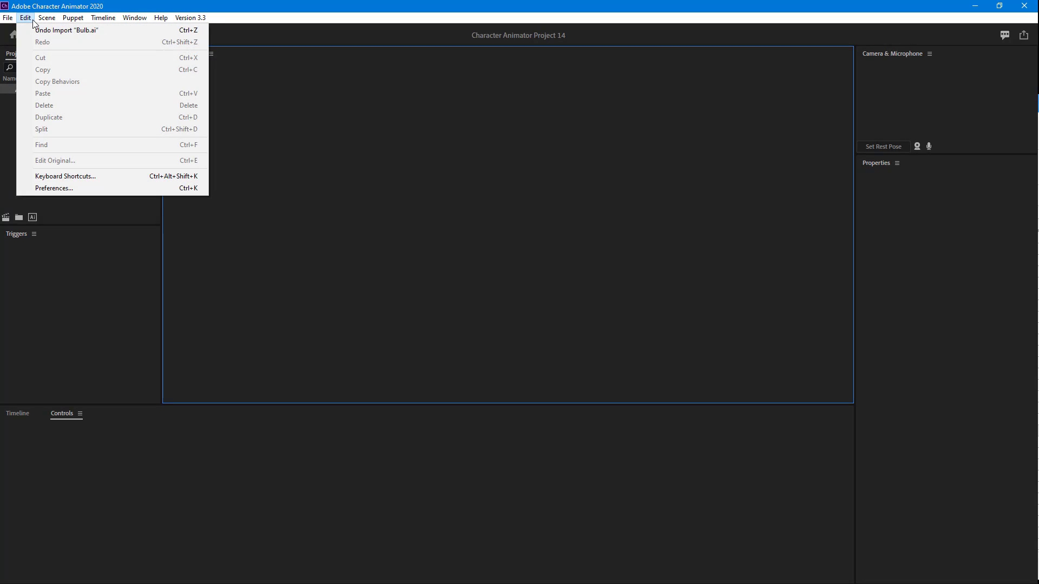
left_click(57, 30)
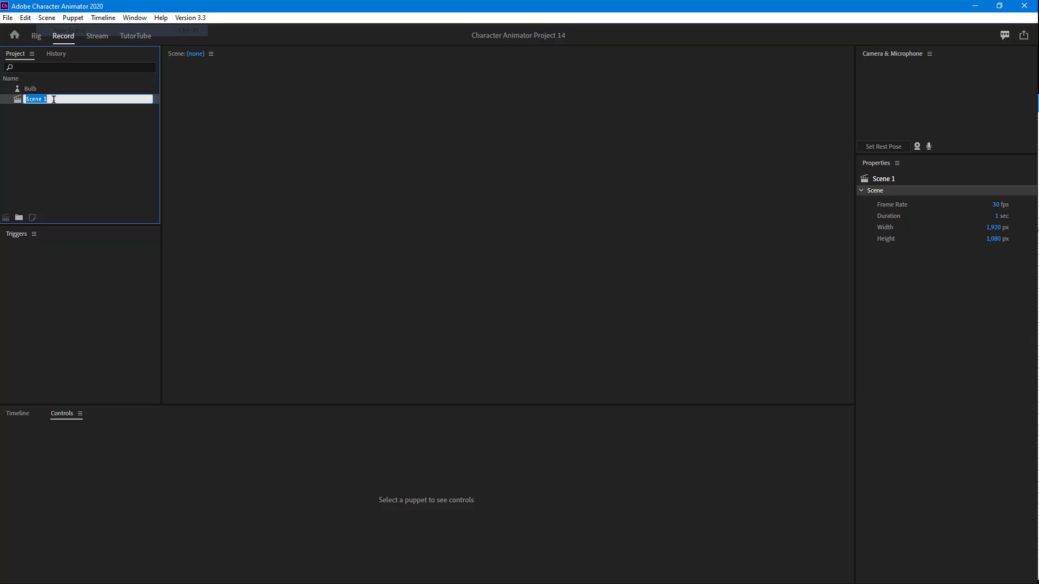
left_click(39, 128)
Open Scene 1 and drag the Bulb puppet onto its stage.
left_click(30, 88)
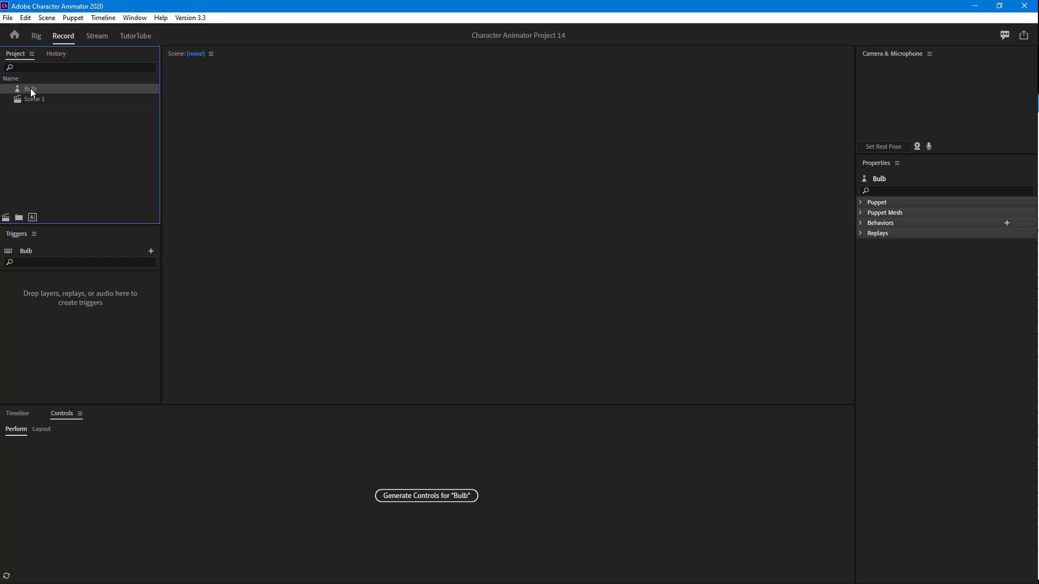
left_click(30, 99)
double_click(18, 99)
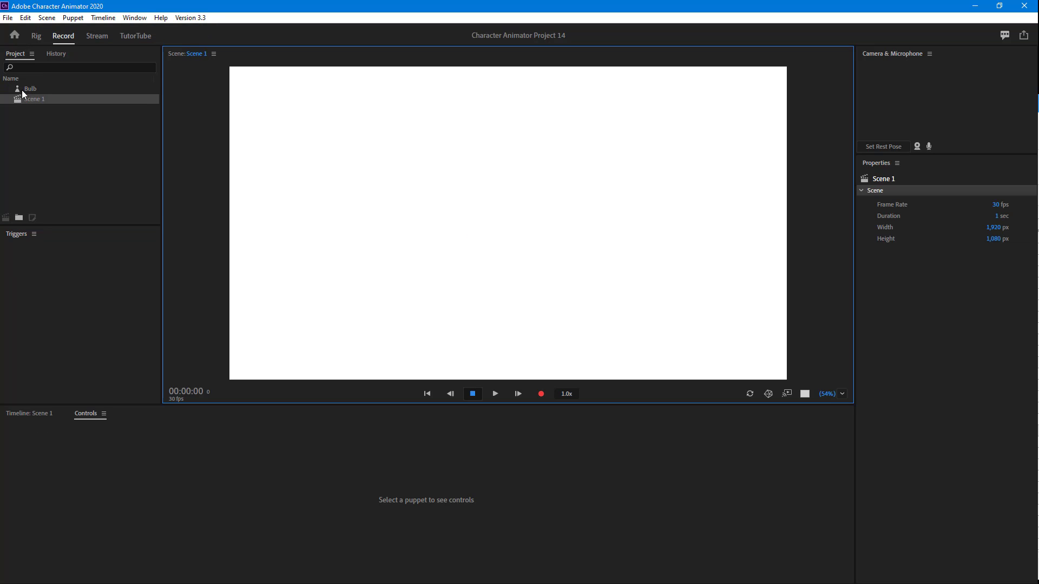
left_click(25, 89)
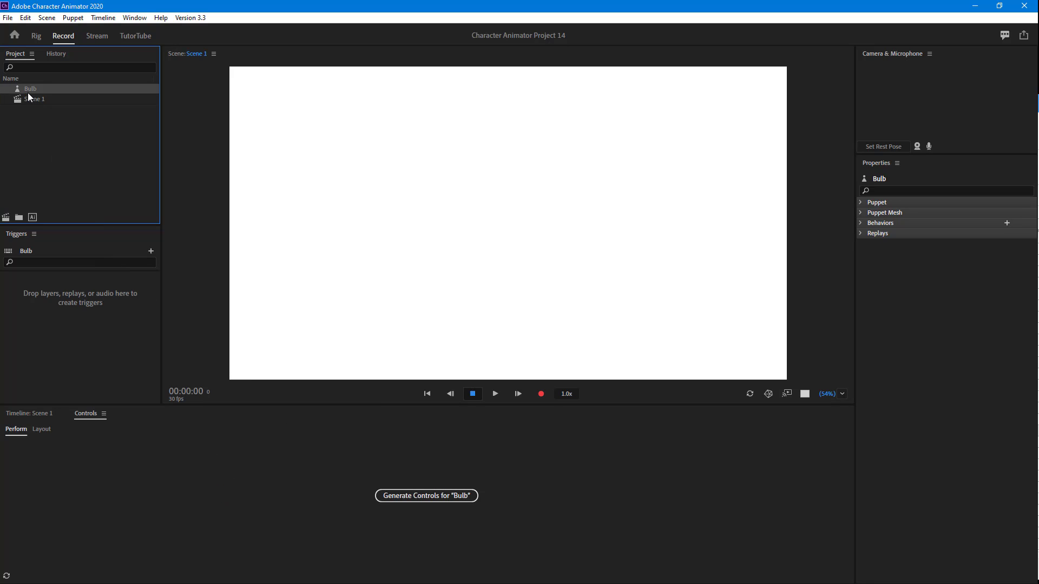
left_click_drag(29, 91, 324, 238)
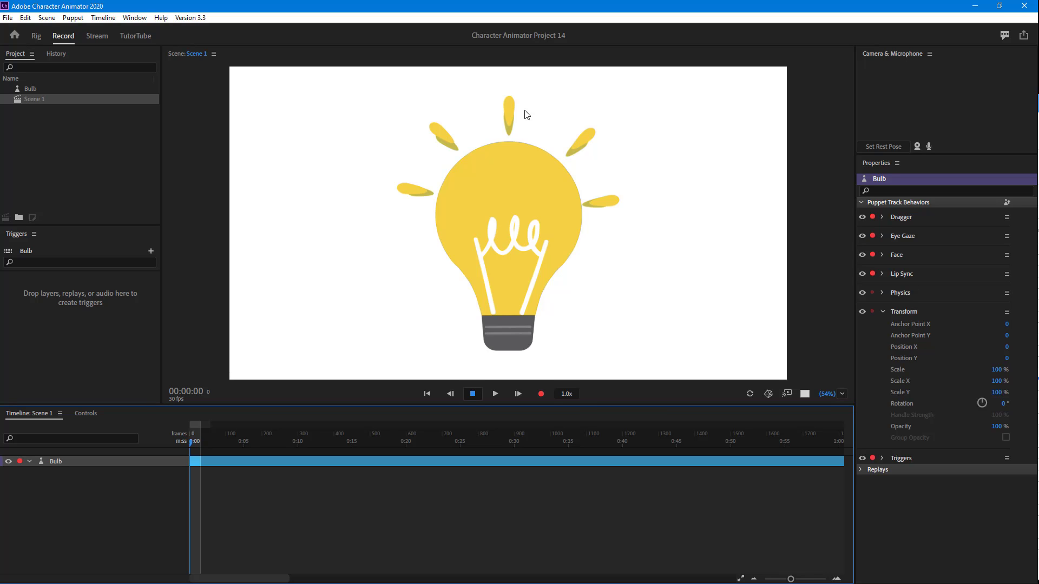
Add a Layer Picker behavior to the Bulb puppet's Bulb group, then switch to Record mode.
double_click(30, 88)
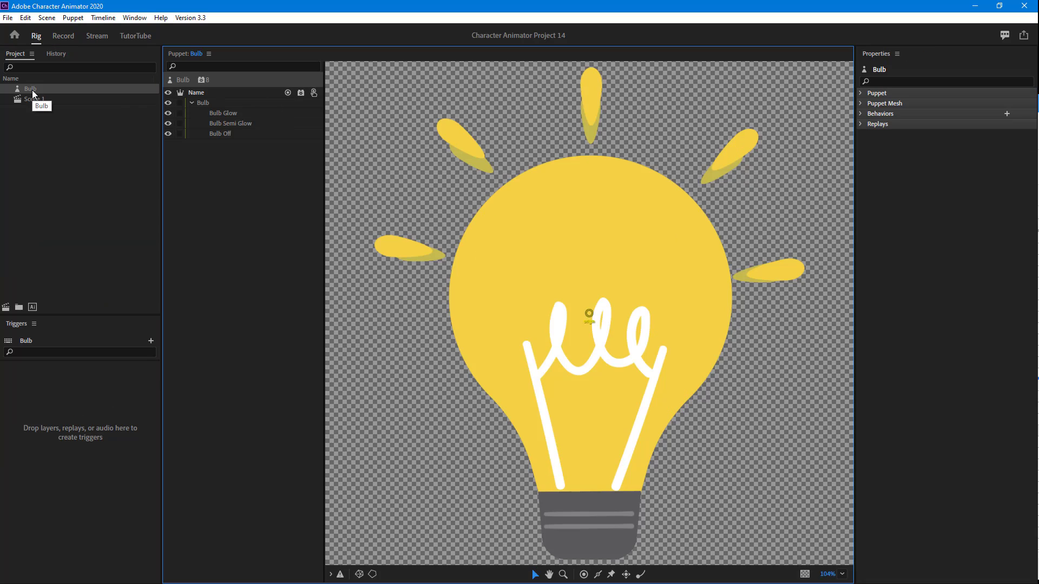
left_click(205, 103)
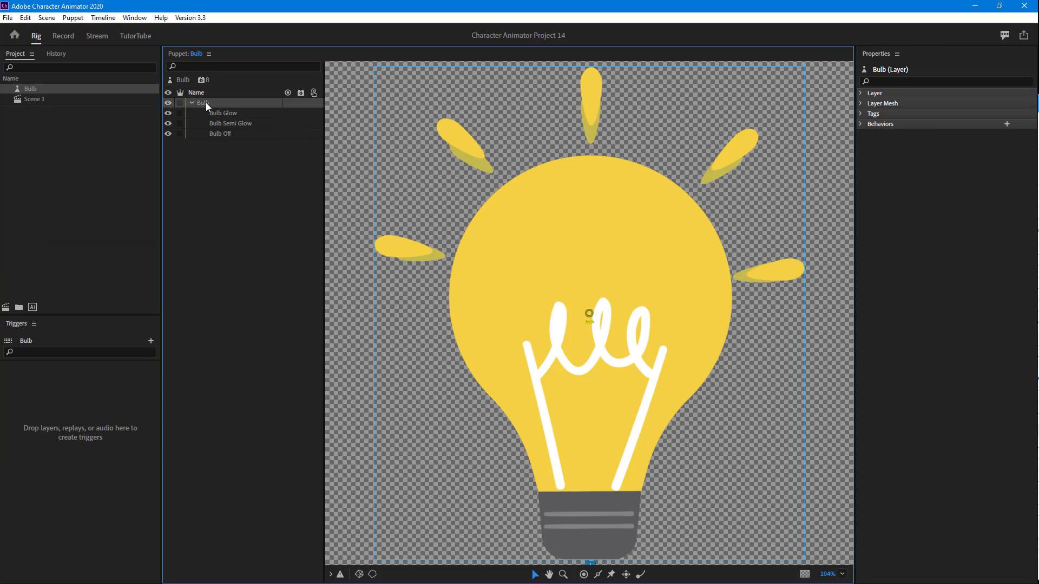
left_click(1006, 126)
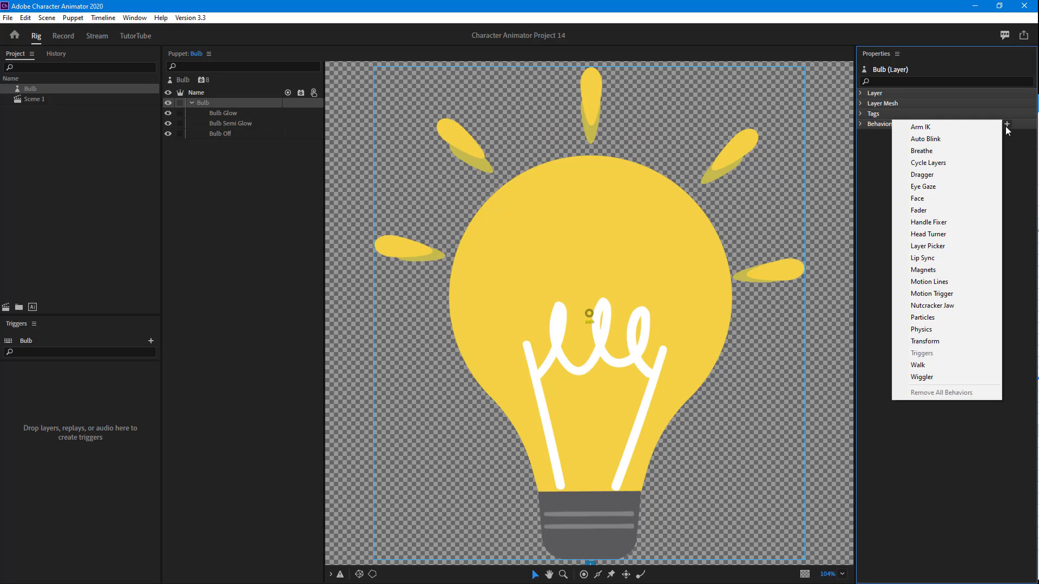
left_click(944, 246)
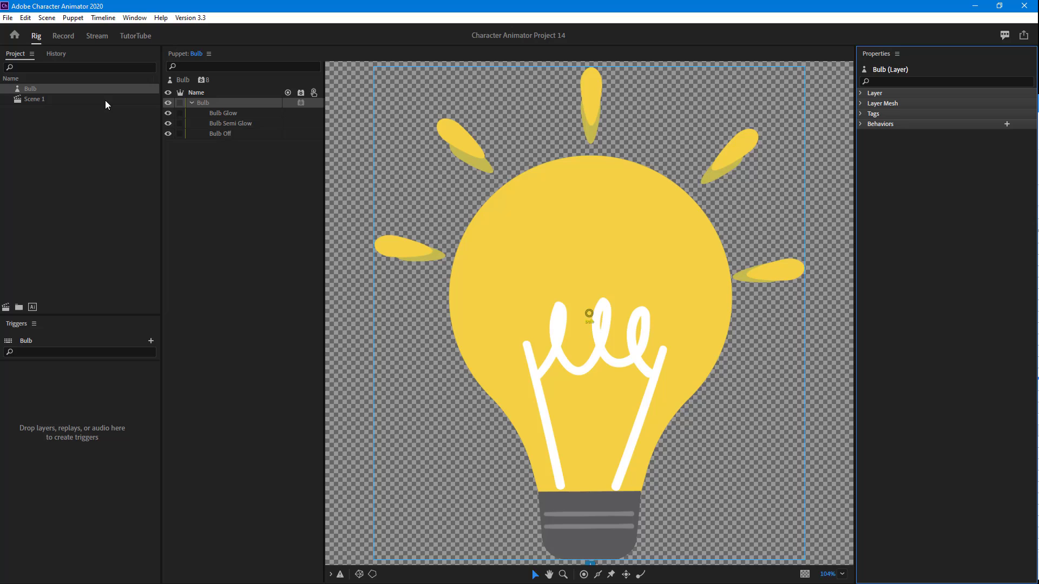
left_click(63, 36)
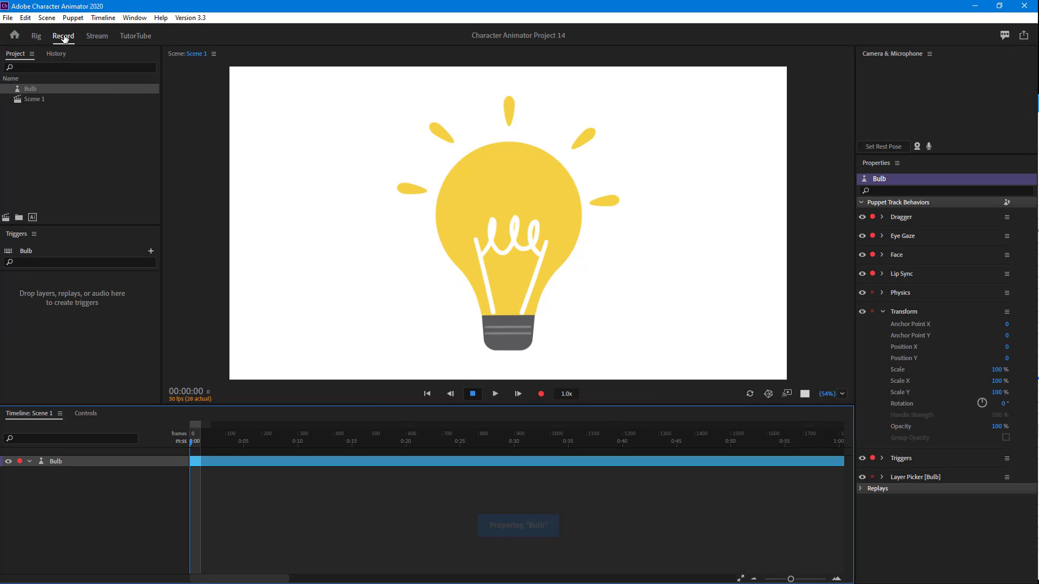
Expand the Layer Picker [Bulb] settings and scrub Index Offset to flip between bulb layers.
left_click(882, 477)
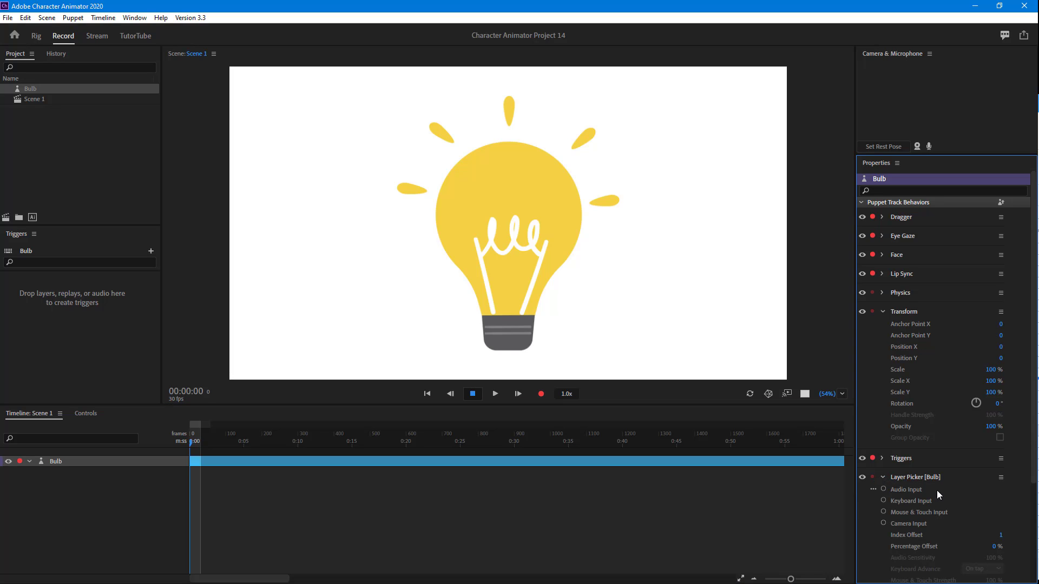
scroll(936, 490, "down", 3)
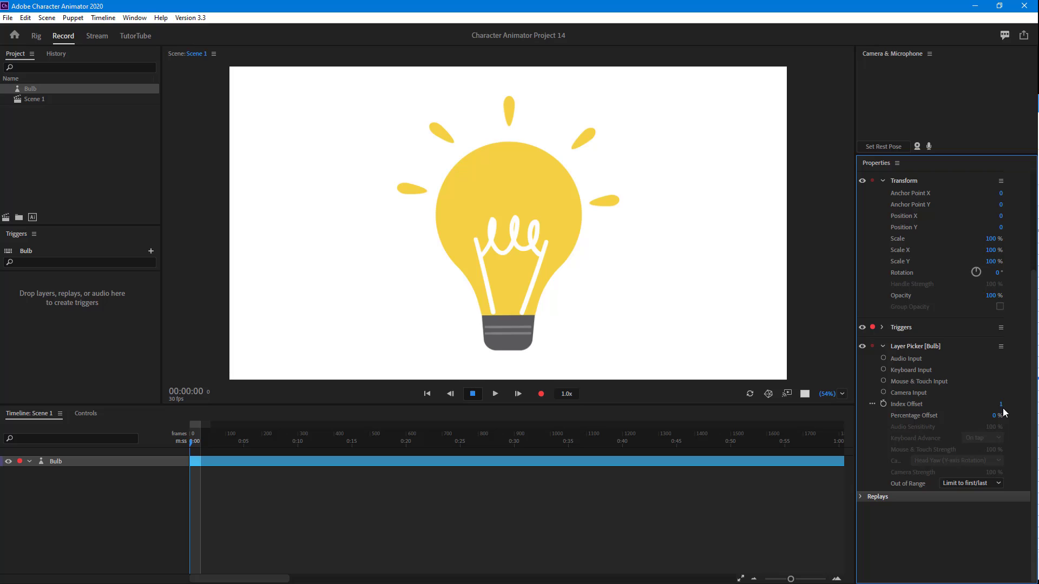
left_click_drag(1000, 410, 918, 414)
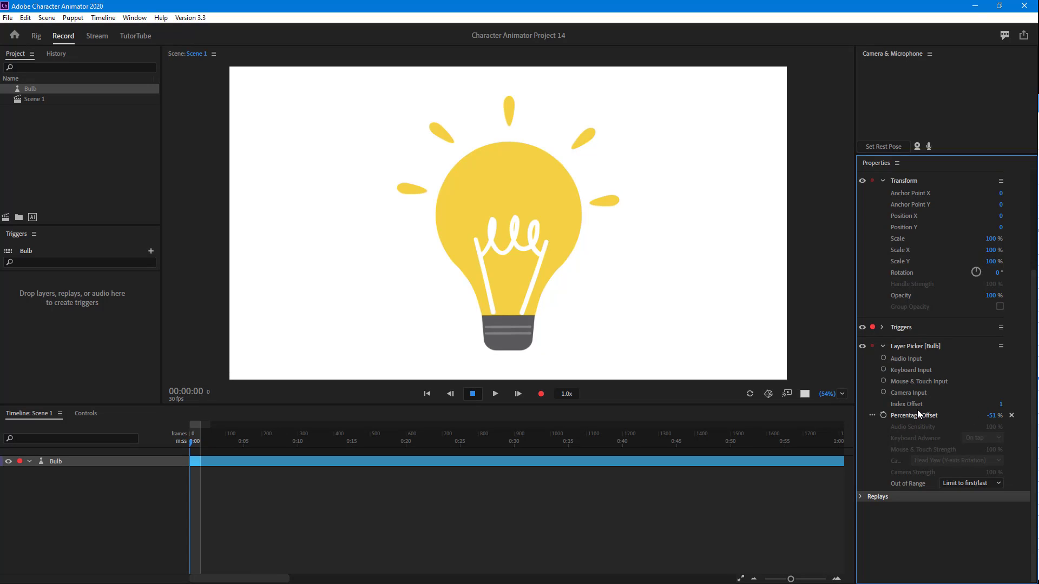
Arm Mouse & Touch Input, drag the bulb in the scene to -51 %, then disarm it.
left_click(884, 382)
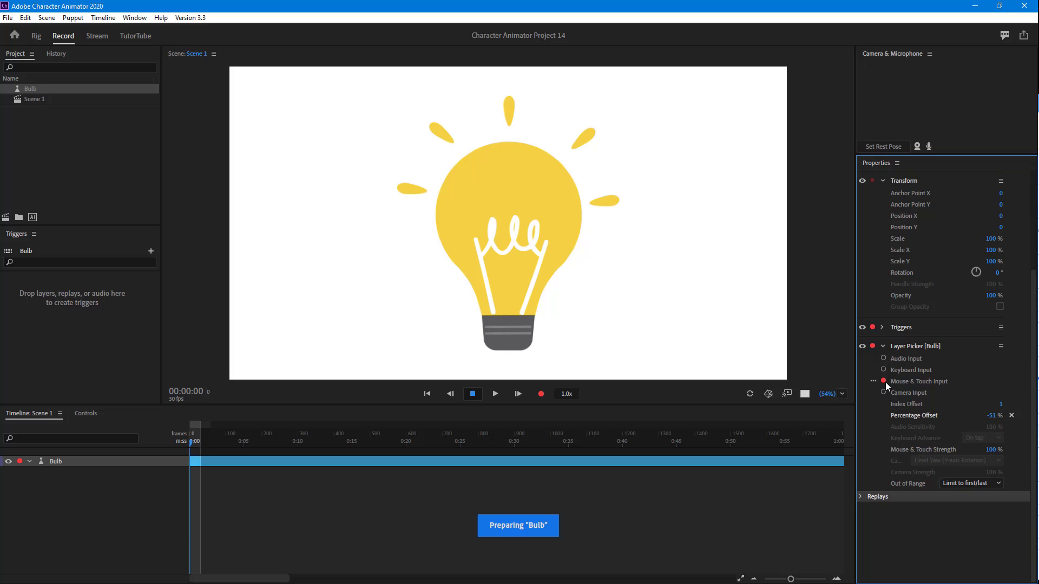
mouse_move(535, 197)
left_mouse_down()
mouse_move(578, 249)
mouse_move(551, 196)
left_mouse_up()
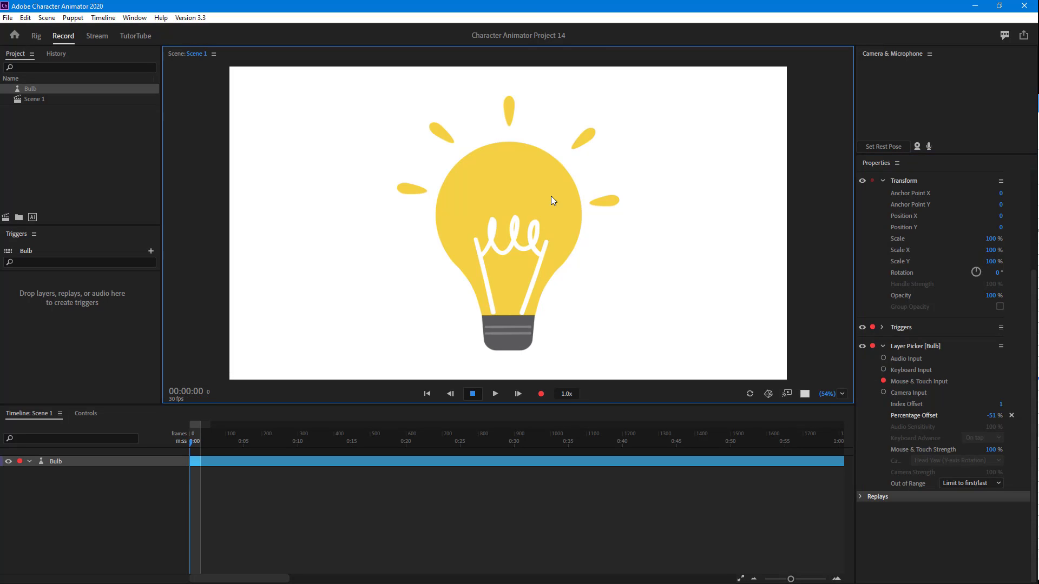
left_click(883, 381)
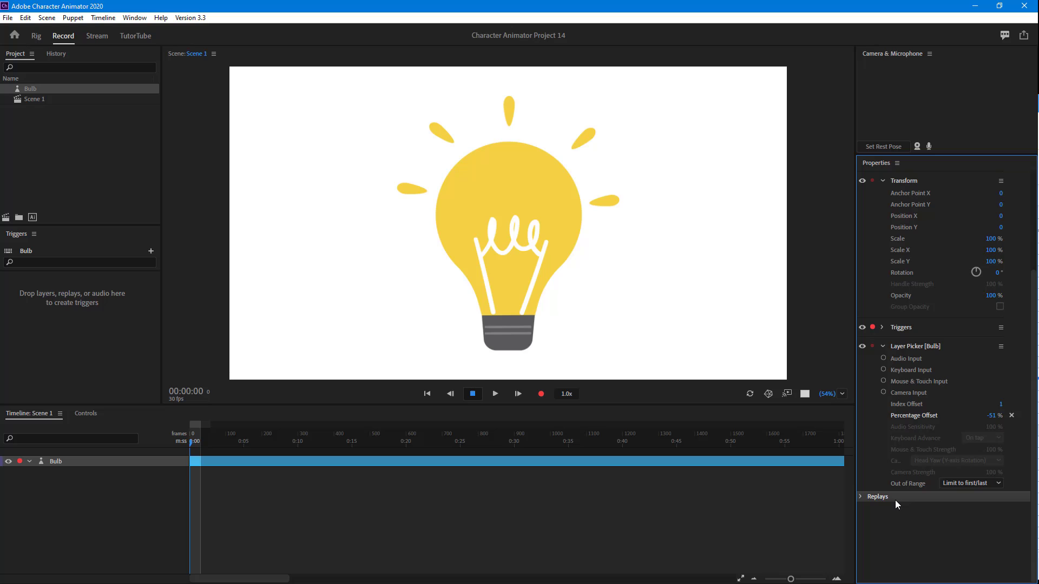
Add the Percentage Offset parameter to the Controls panel as a slider at -51 %.
left_click(85, 414)
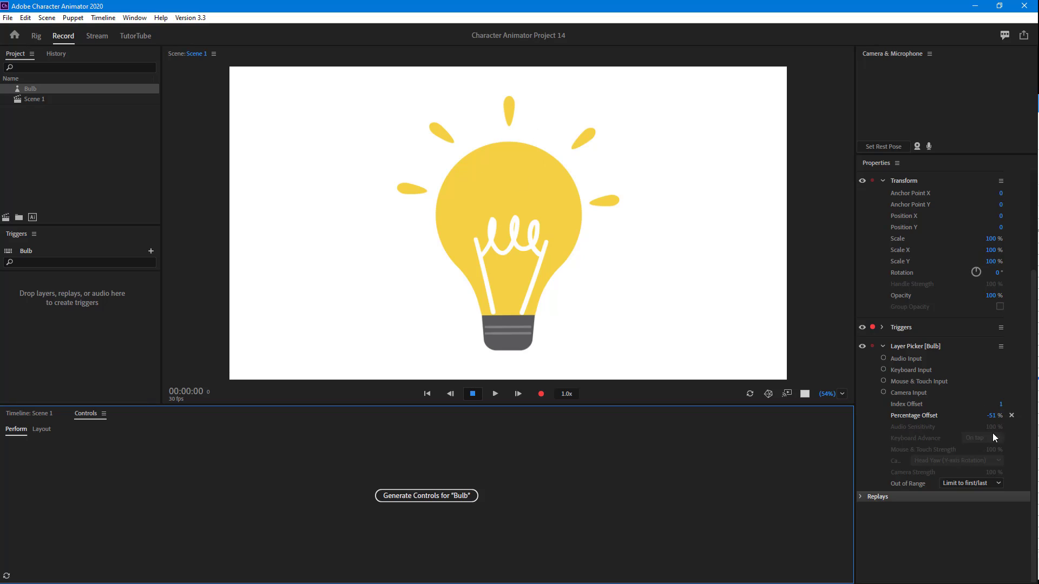
left_click(872, 415)
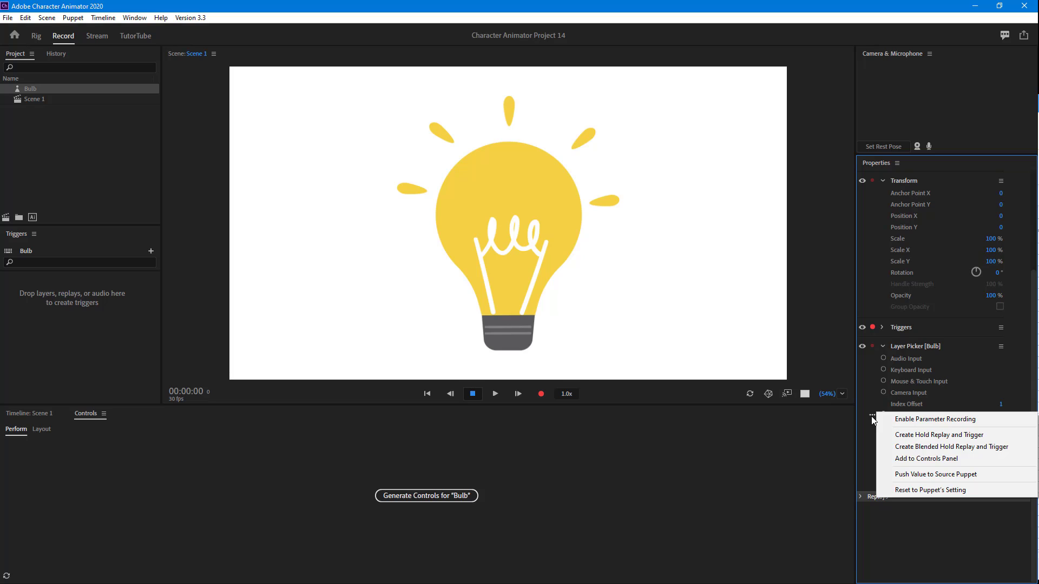
left_click(914, 460)
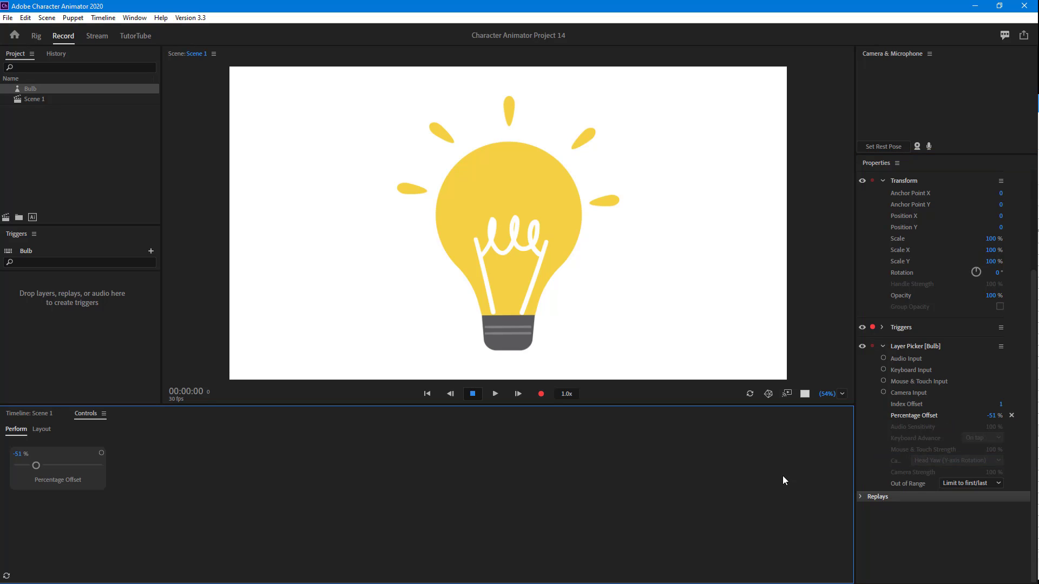
Drag the Controls slider to raise Percentage Offset to 36 %, showing the dimmer glow.
left_click_drag(43, 463, 42, 466)
left_click_drag(19, 468, 45, 477)
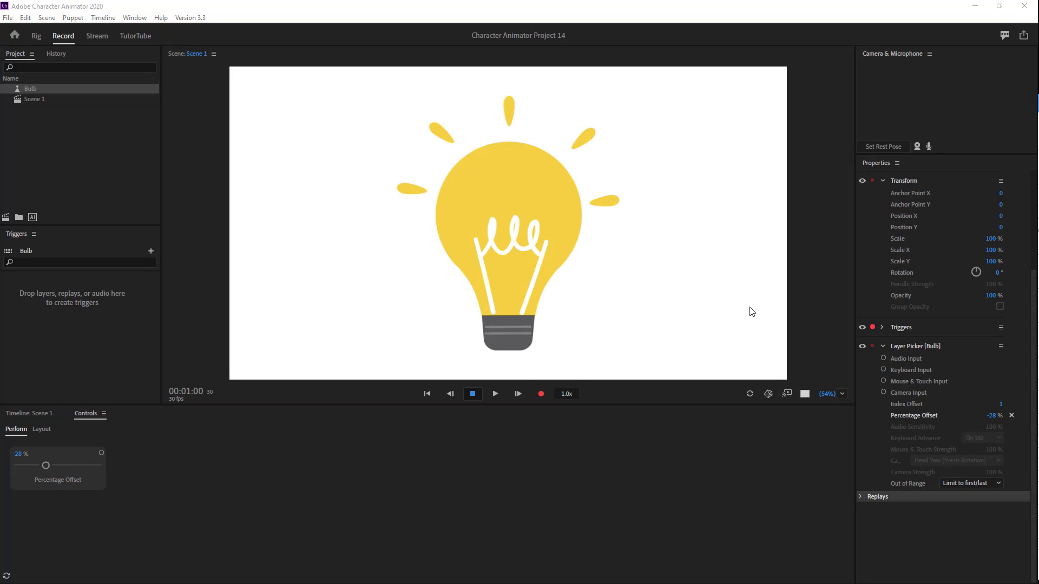
left_click(497, 426)
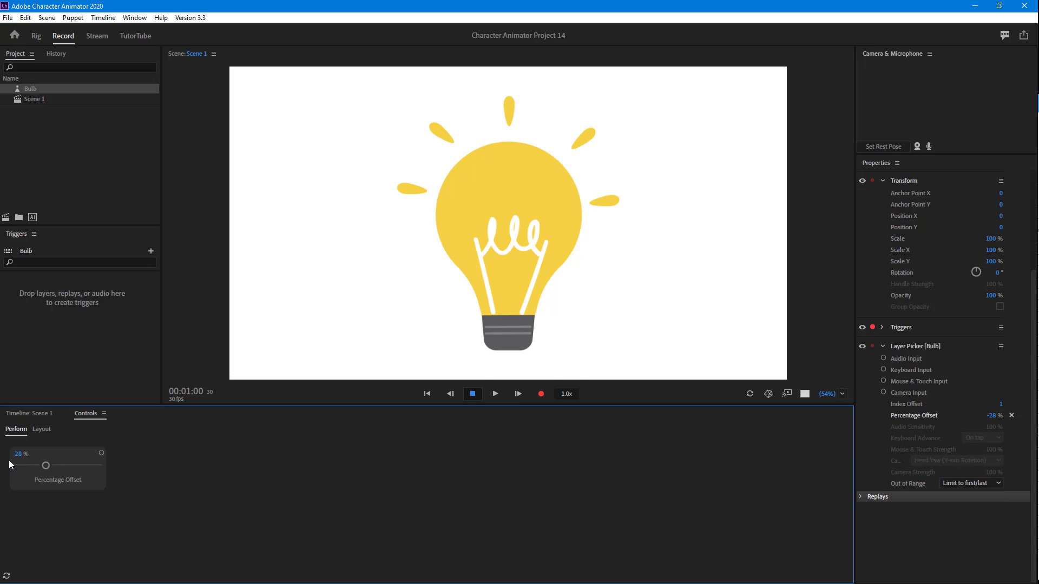
left_click_drag(46, 465, 74, 469)
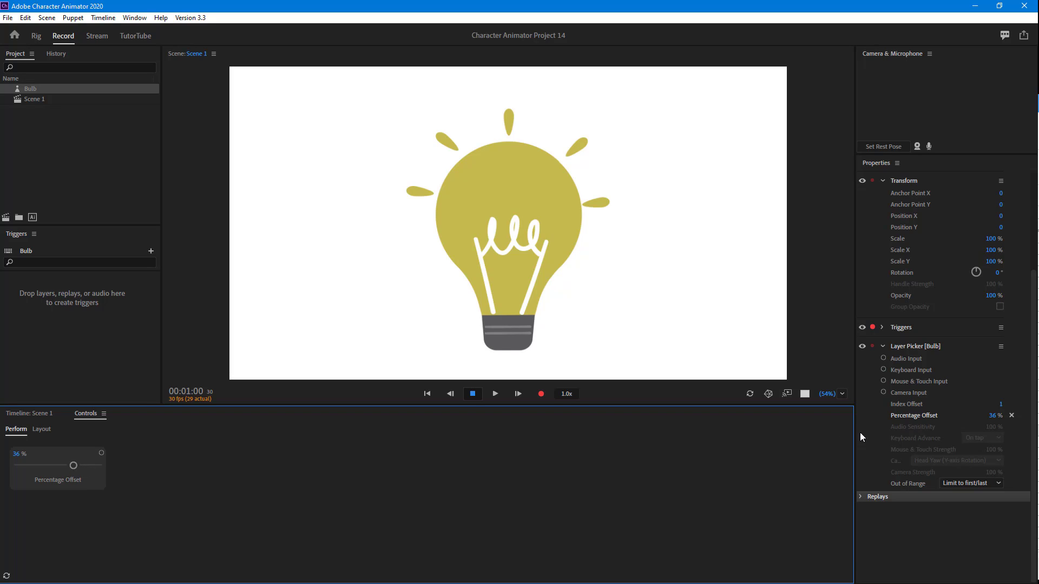
Set Layer Picker's Out of Range to Loop and slide Percentage Offset to 9 % for bright yellow.
left_click(953, 483)
left_click(956, 503)
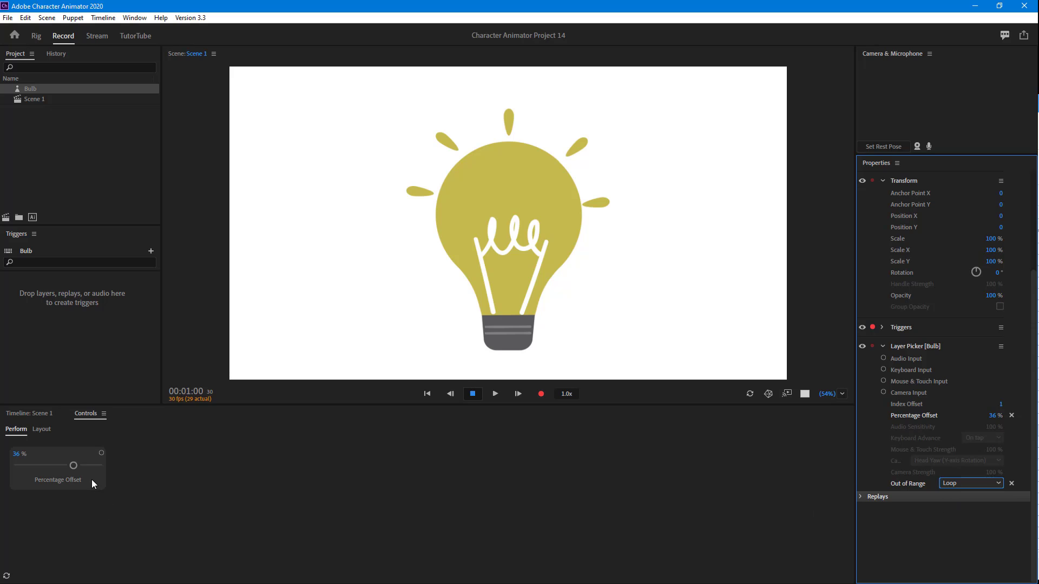
left_click_drag(74, 465, 64, 485)
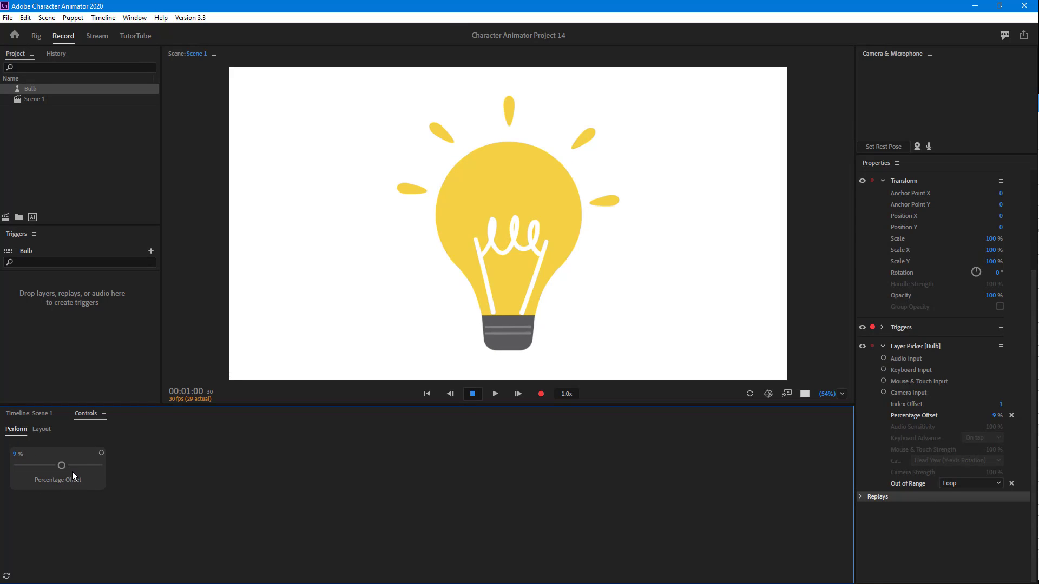